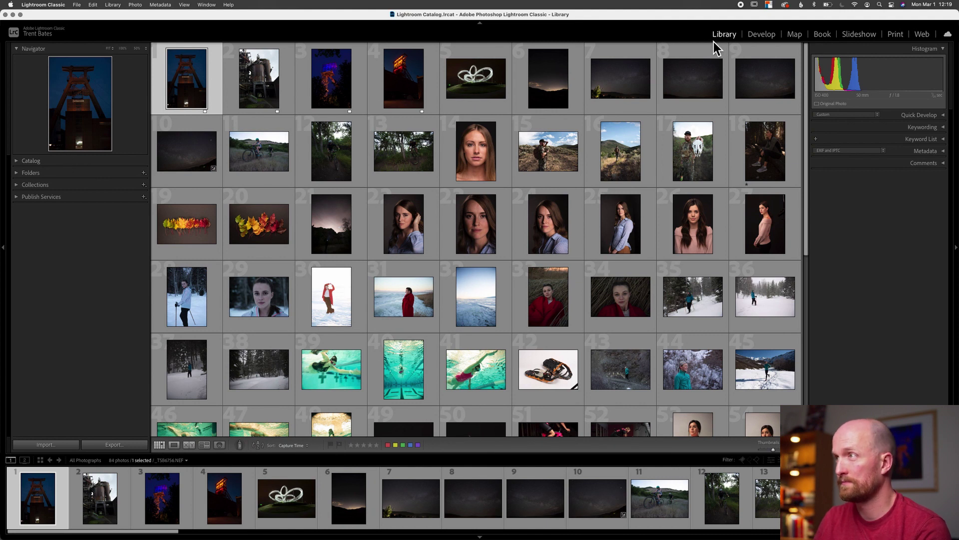
Expand the Catalog panel in the Library's left panel to reveal its photo sources.
{"action": "left_click", "coordinate": [34, 161]}
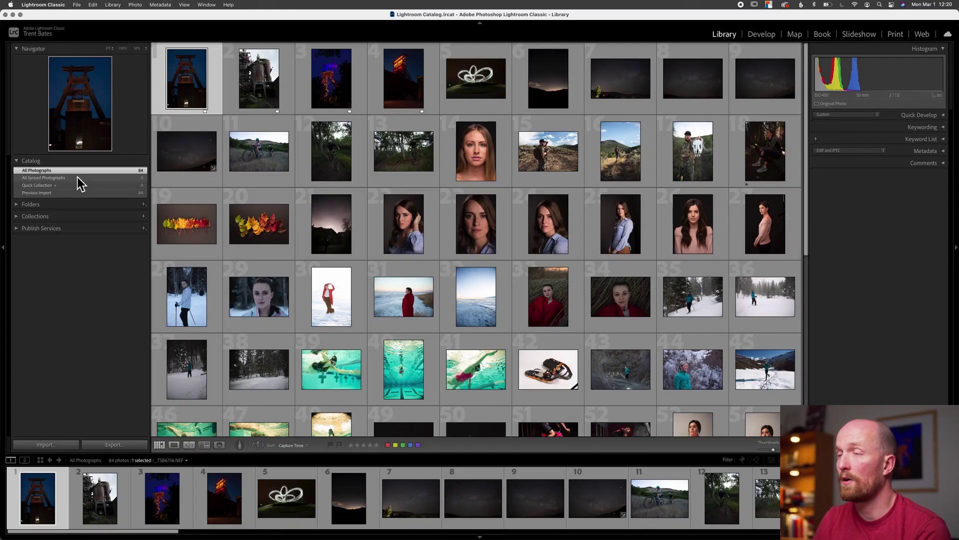
Show All Synced Photographs, then switch to the empty Quick Collection (0 photos).
{"action": "left_click", "coordinate": [78, 177]}
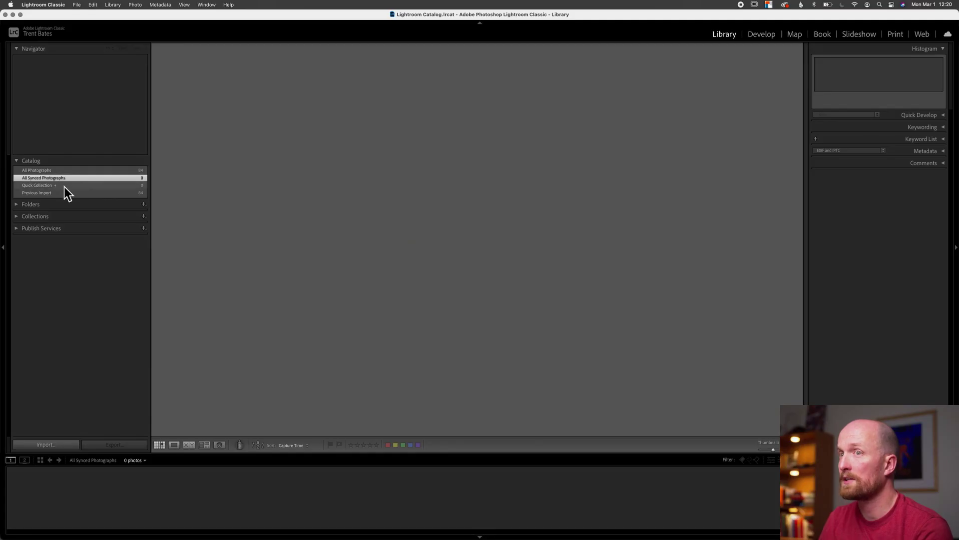
{"action": "left_click", "coordinate": [64, 185]}
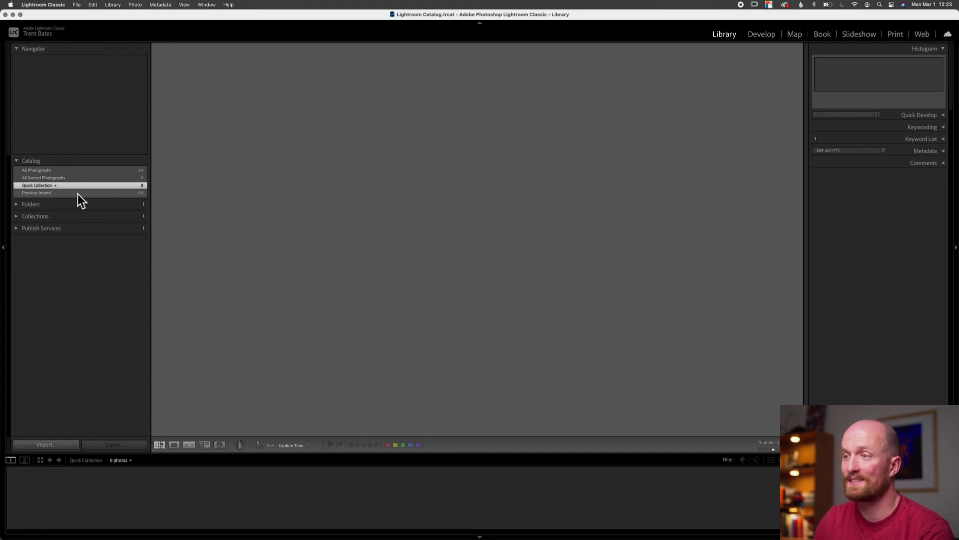
Check the Quick Collection's context menu, then return to All Photographs showing 84 images.
{"action": "right_click", "coordinate": [74, 186]}
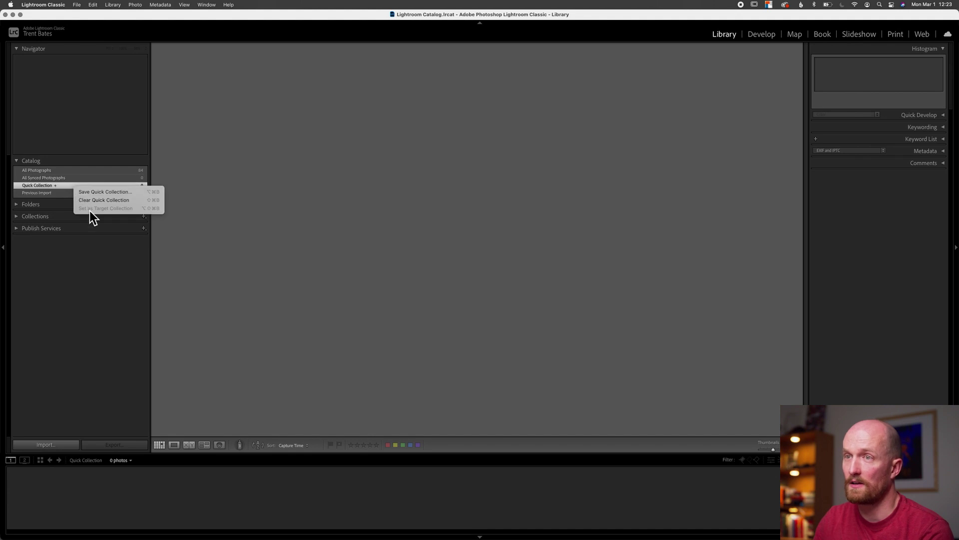
{"action": "left_click", "coordinate": [63, 187]}
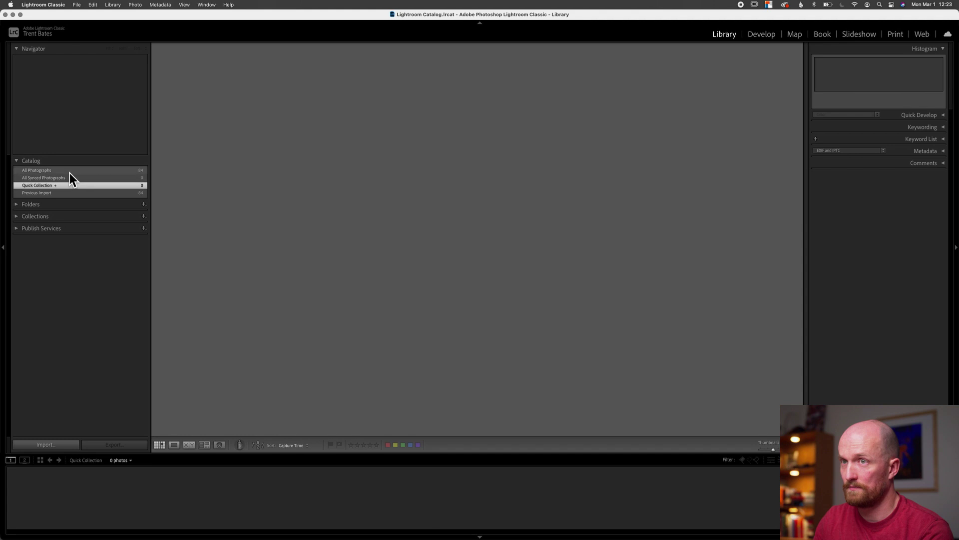
{"action": "left_click", "coordinate": [70, 171]}
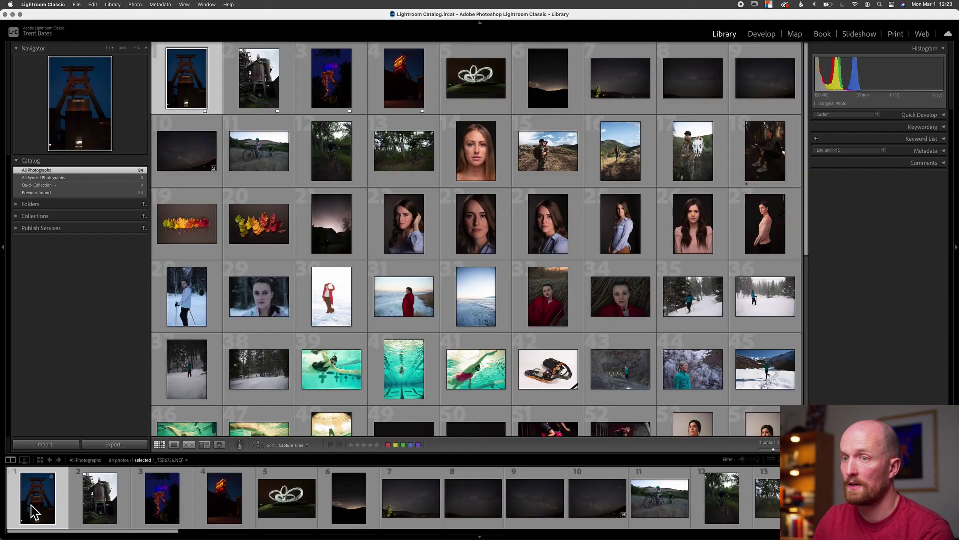
In Loupe view, add photos 1, 3 and 5 to the Quick Collection with B.
{"action": "double_click", "coordinate": [31, 505]}
{"action": "key", "text": "b"}
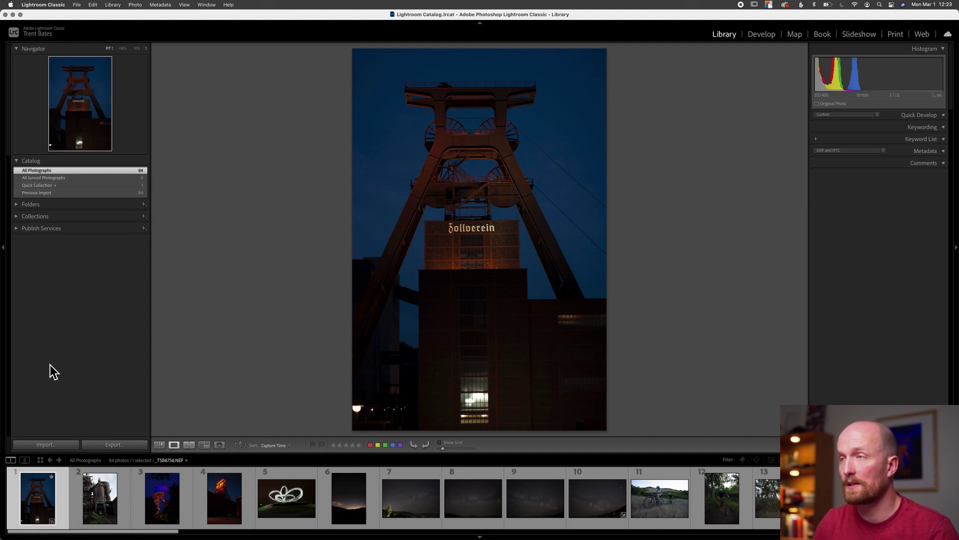
{"action": "key", "text": "Right"}
{"action": "key", "text": "Right"}
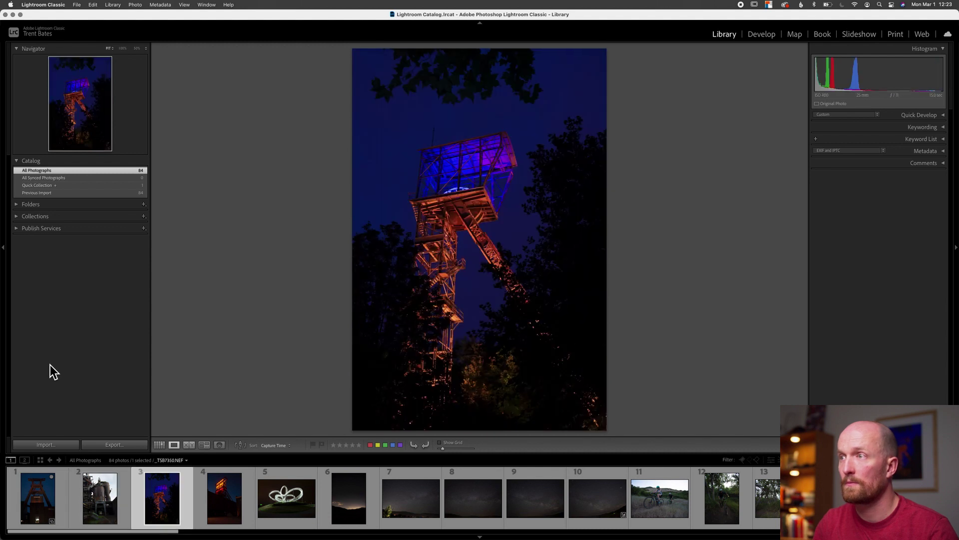
{"action": "key", "text": "b"}
{"action": "key", "text": "Right"}
{"action": "key", "text": "Right"}
{"action": "key", "text": "b"}
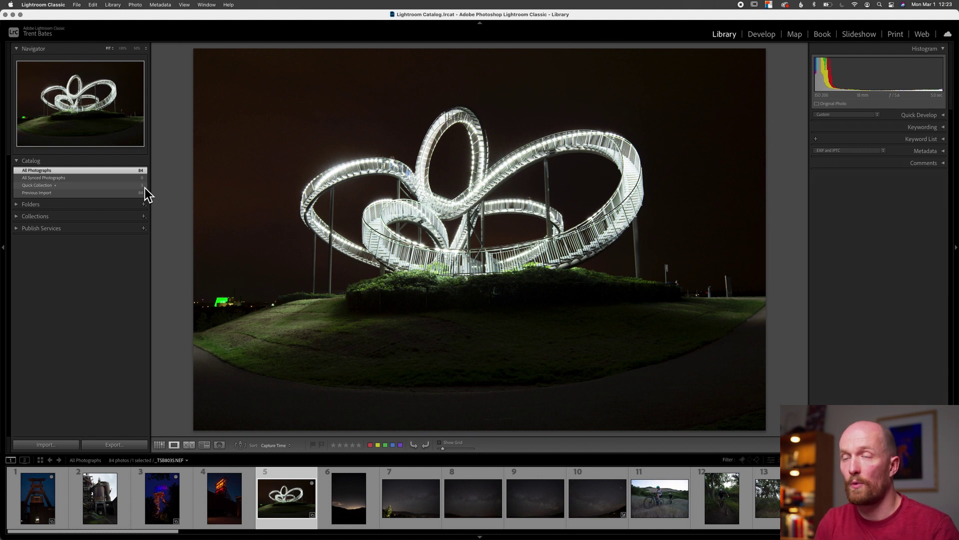
View the Quick Collection with Cmd+B and remove its photos with B.
{"action": "key", "text": "super+b"}
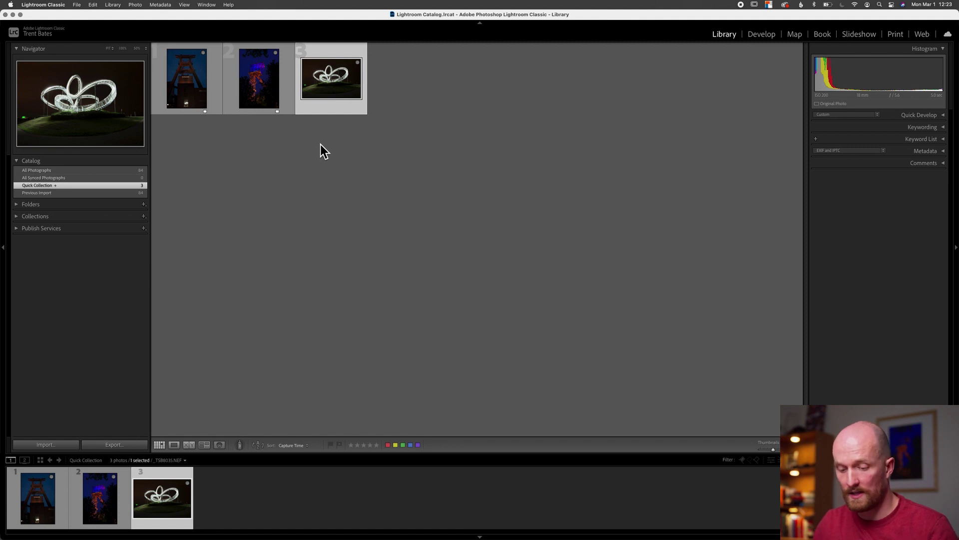
{"action": "key", "text": "Left"}
{"action": "key", "text": "b"}
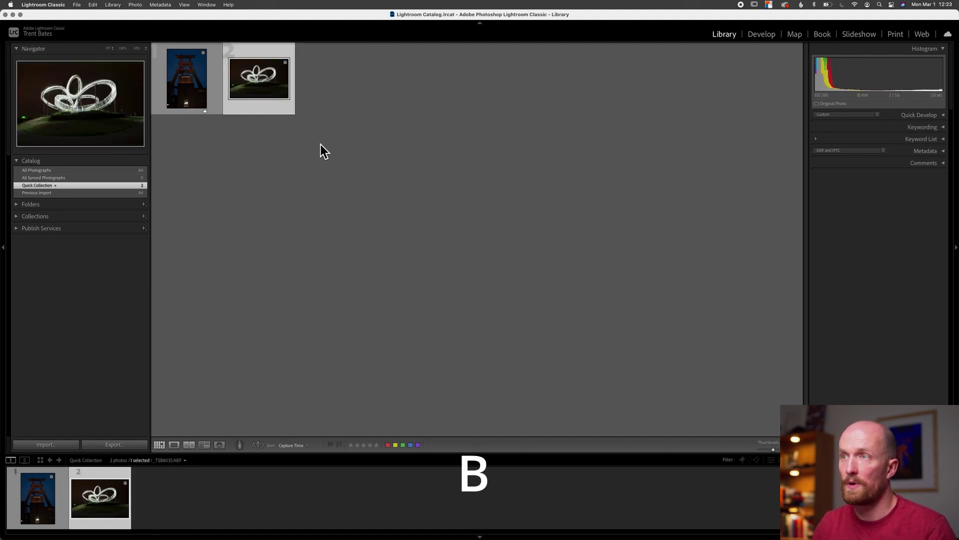
{"action": "key", "text": "b"}
{"action": "key", "text": "b"}
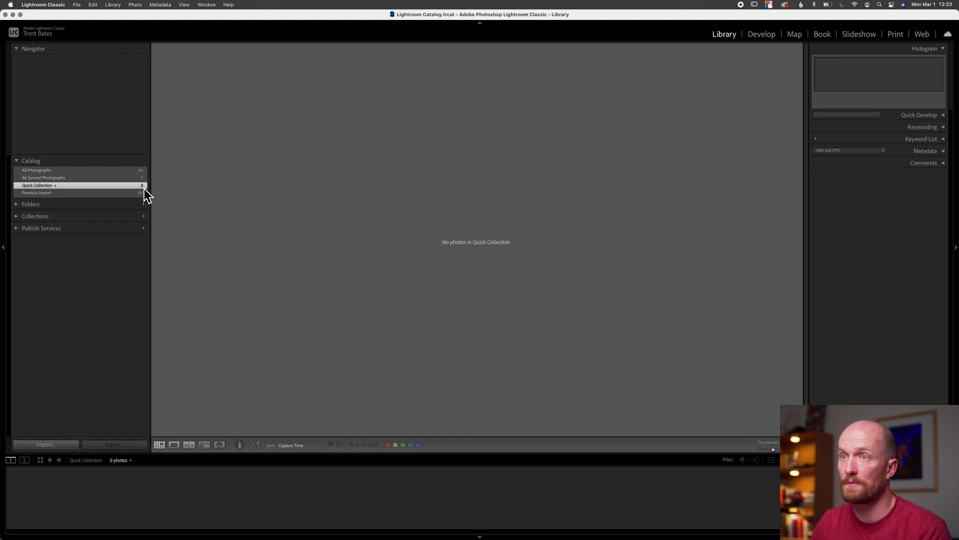
From All Photographs, add photos 1, 3 and 5 via their thumbnail circles.
{"action": "left_click", "coordinate": [77, 171]}
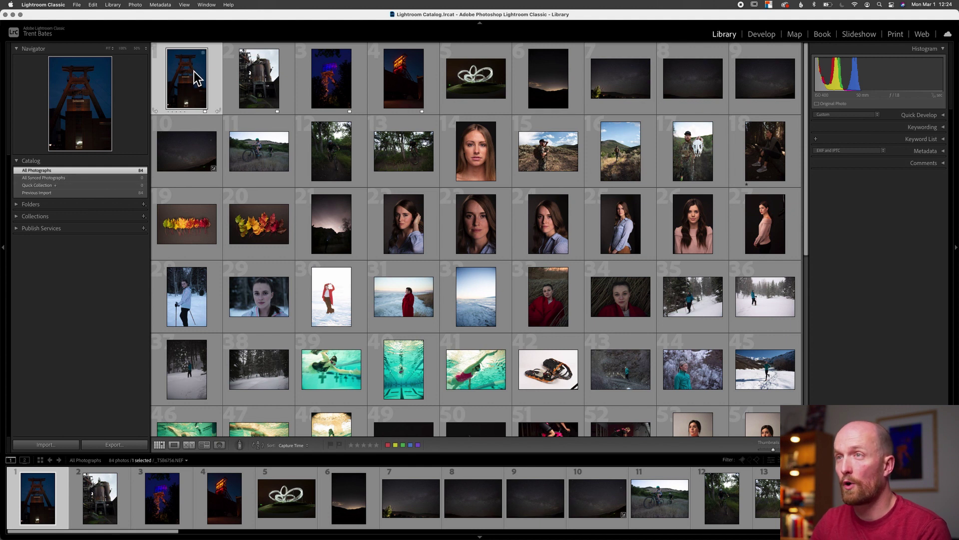
{"action": "left_click", "coordinate": [203, 53]}
{"action": "left_click", "coordinate": [349, 53]}
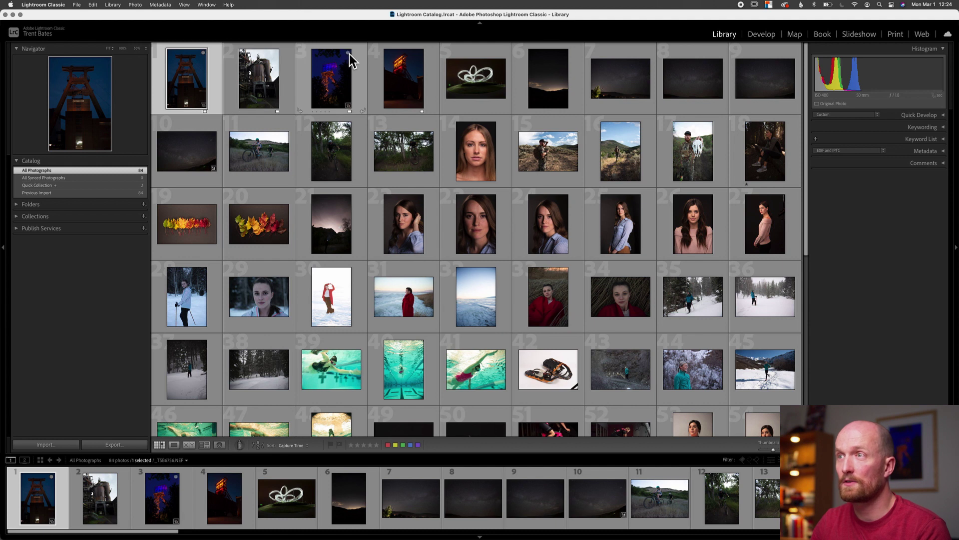
{"action": "left_click", "coordinate": [502, 63]}
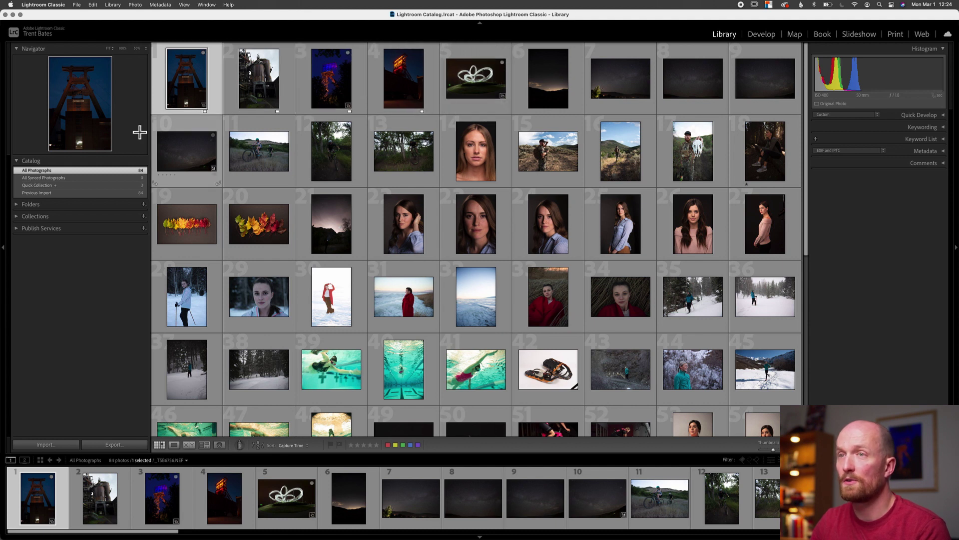
In the Quick Collection, remove the first photo, then clear it with Cmd+Shift+B.
{"action": "left_click", "coordinate": [133, 185]}
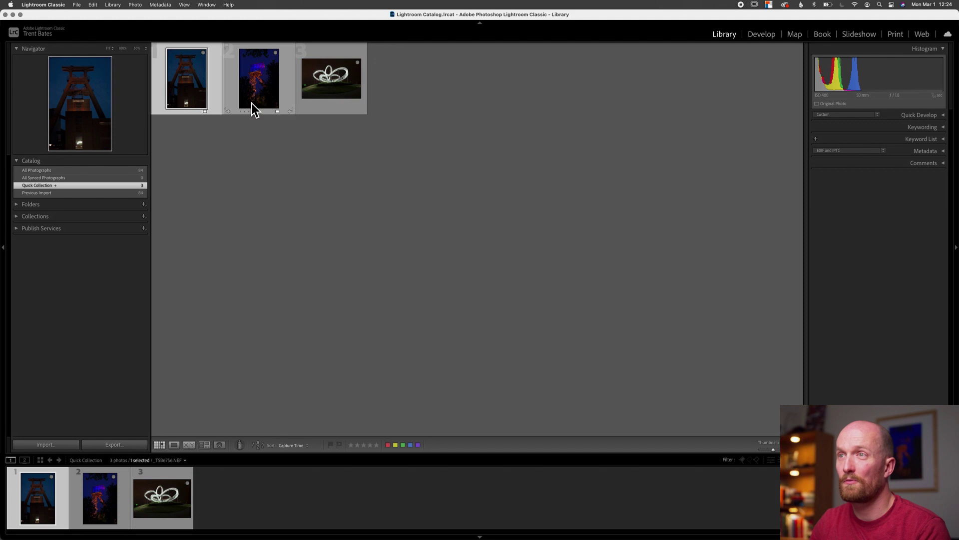
{"action": "left_click", "coordinate": [203, 52]}
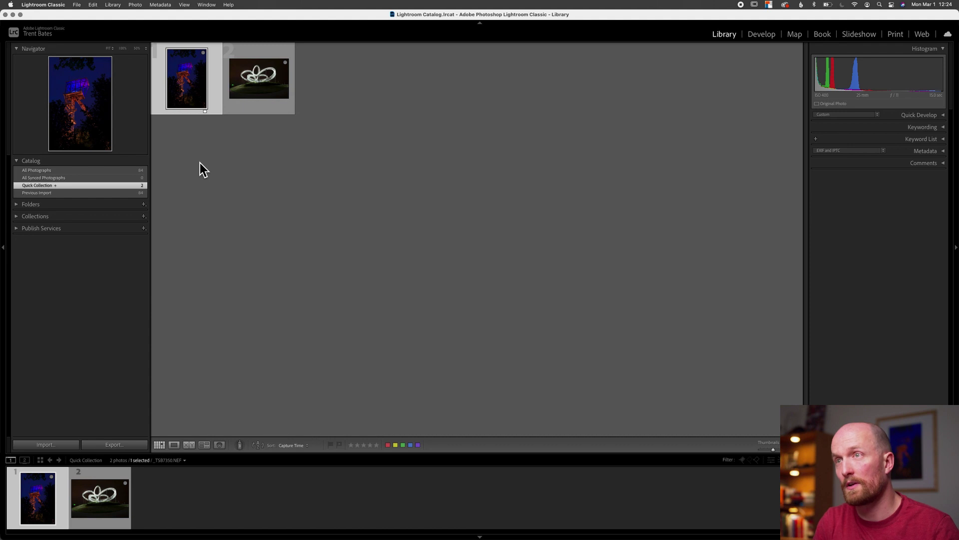
{"action": "key", "text": "super+shift+b"}
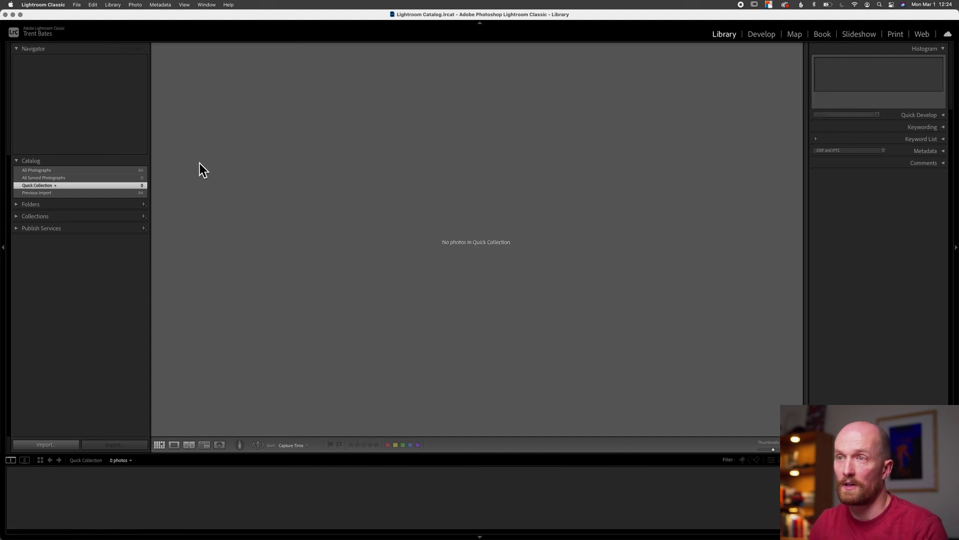
Browse All Photographs and Previous Import, then show the 5 photos in the 2017 folder.
{"action": "left_click", "coordinate": [69, 171]}
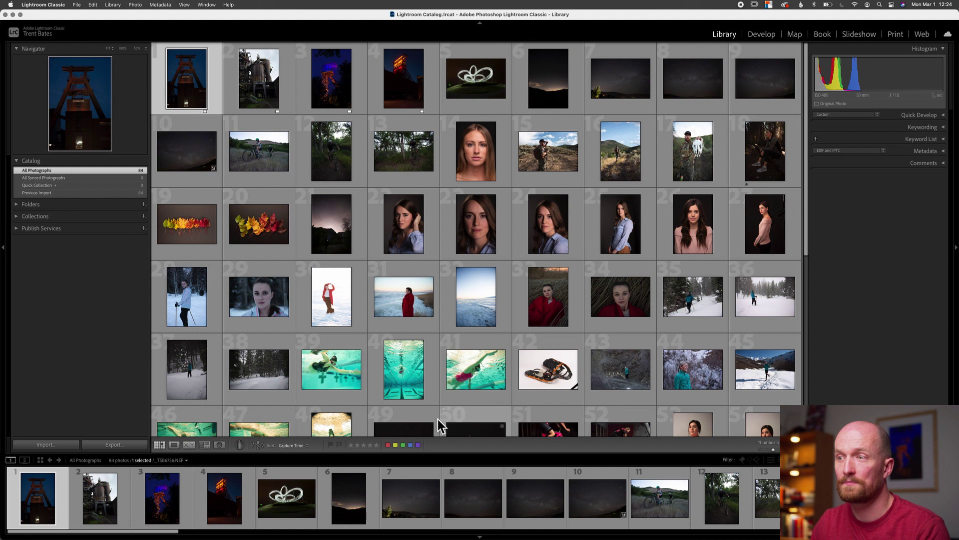
{"action": "left_click", "coordinate": [64, 194]}
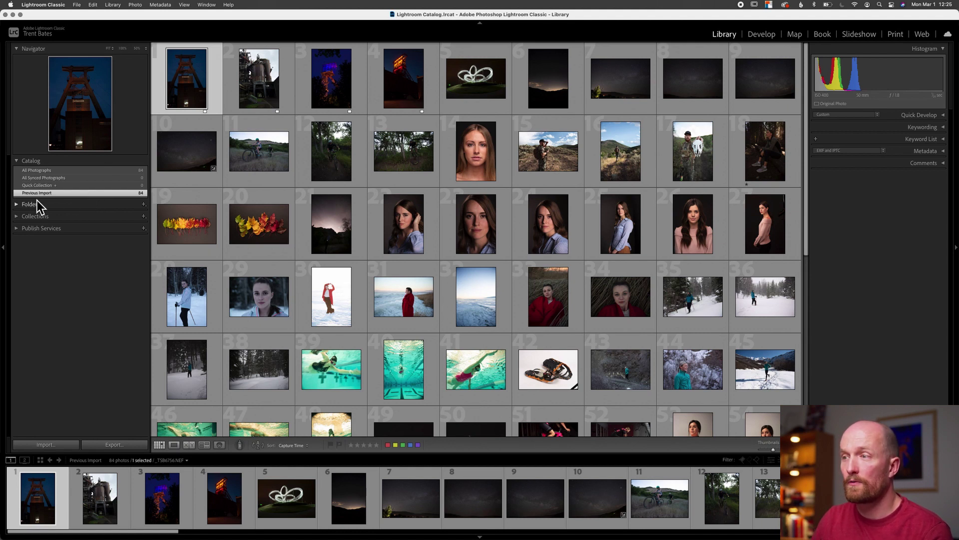
{"action": "left_click", "coordinate": [20, 205]}
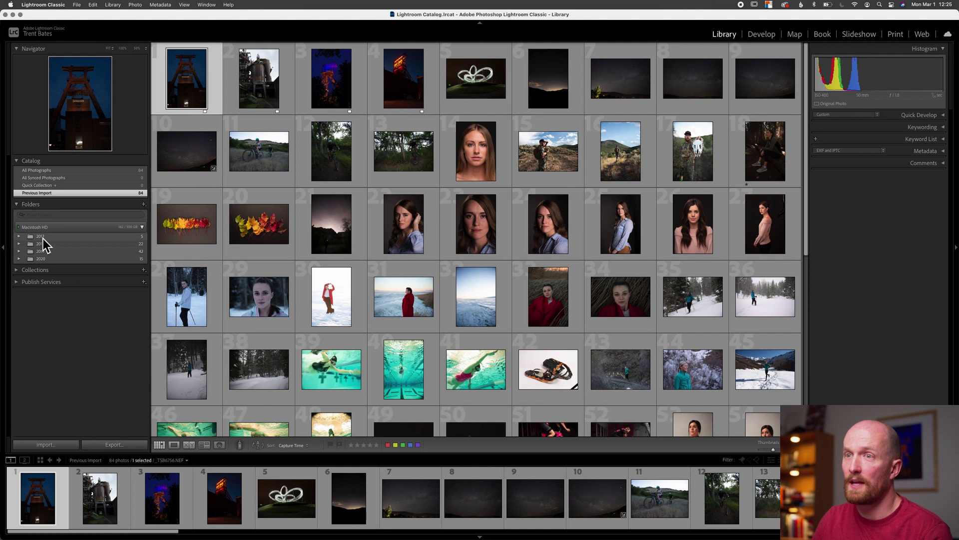
{"action": "left_click", "coordinate": [40, 237]}
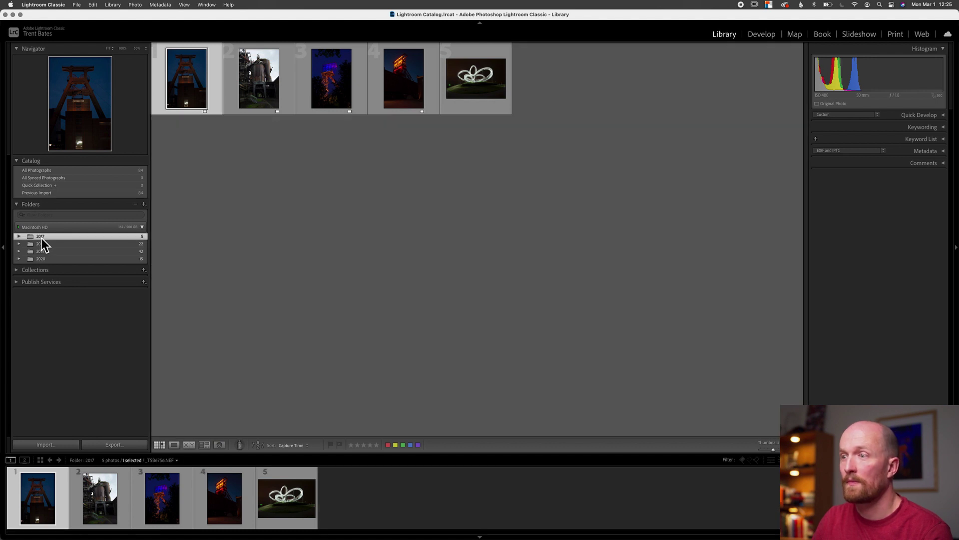